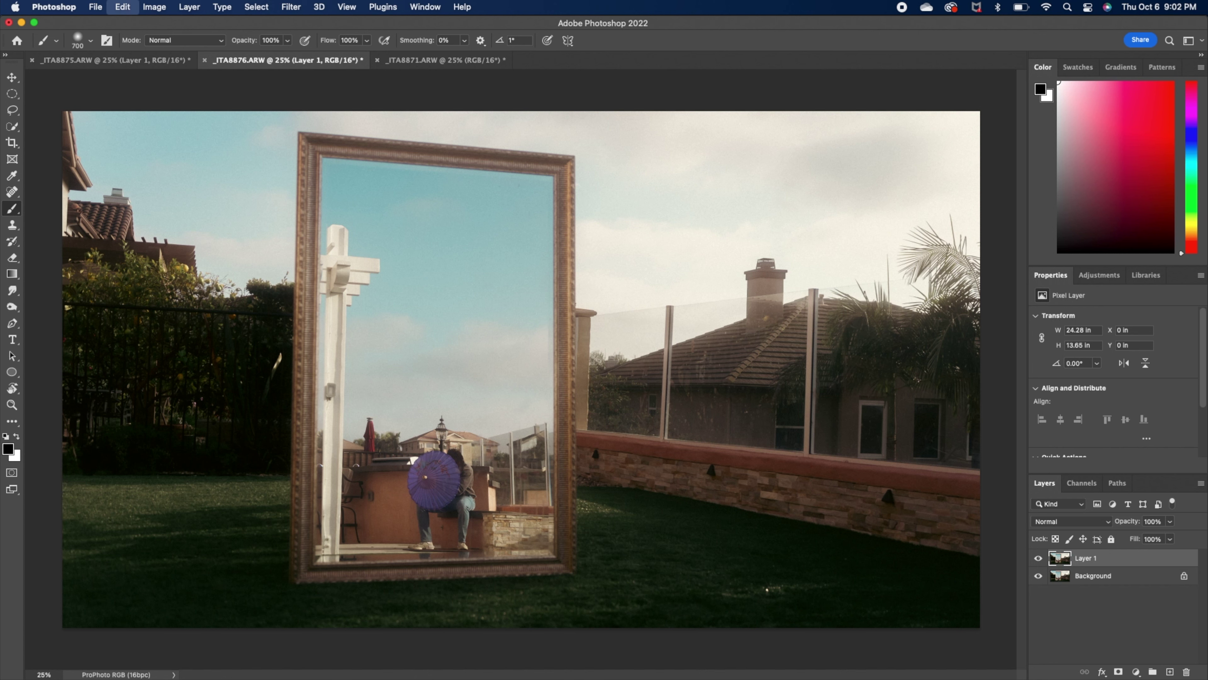
Paste the copied photo layer into _ITA8871.ARW, and paste the umbrella photo from _ITA8875.ARW into it as another layer.
left_click(460, 56)
key("super+v")
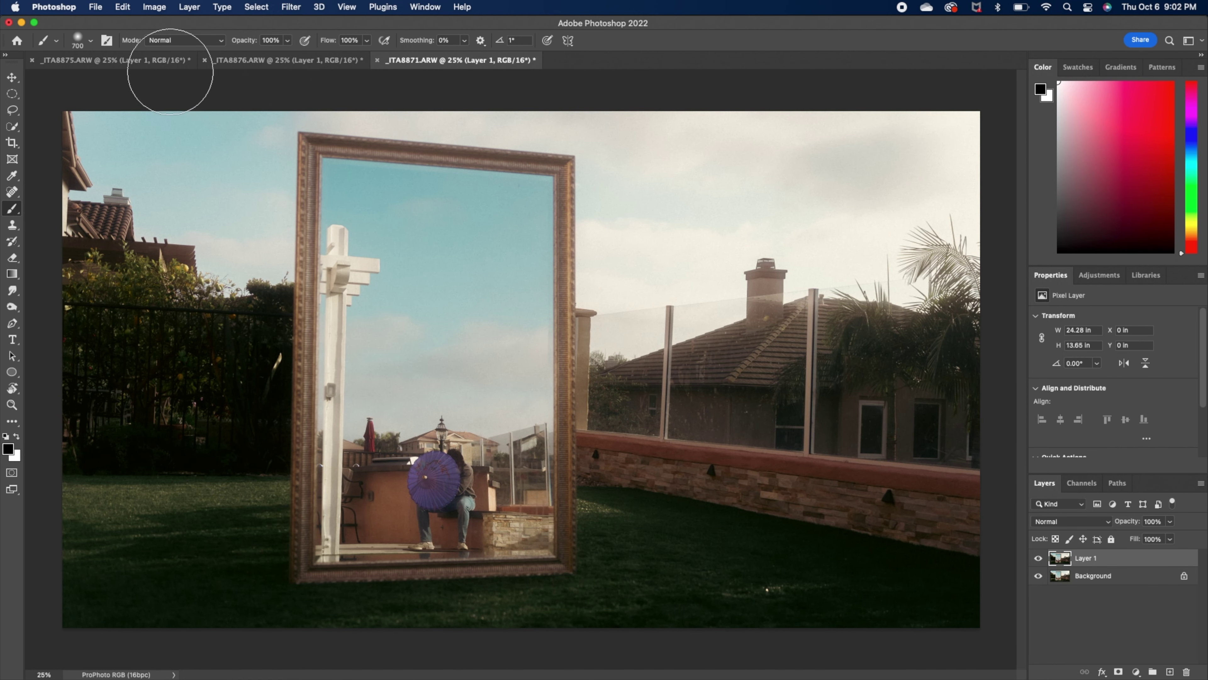
left_click(146, 59)
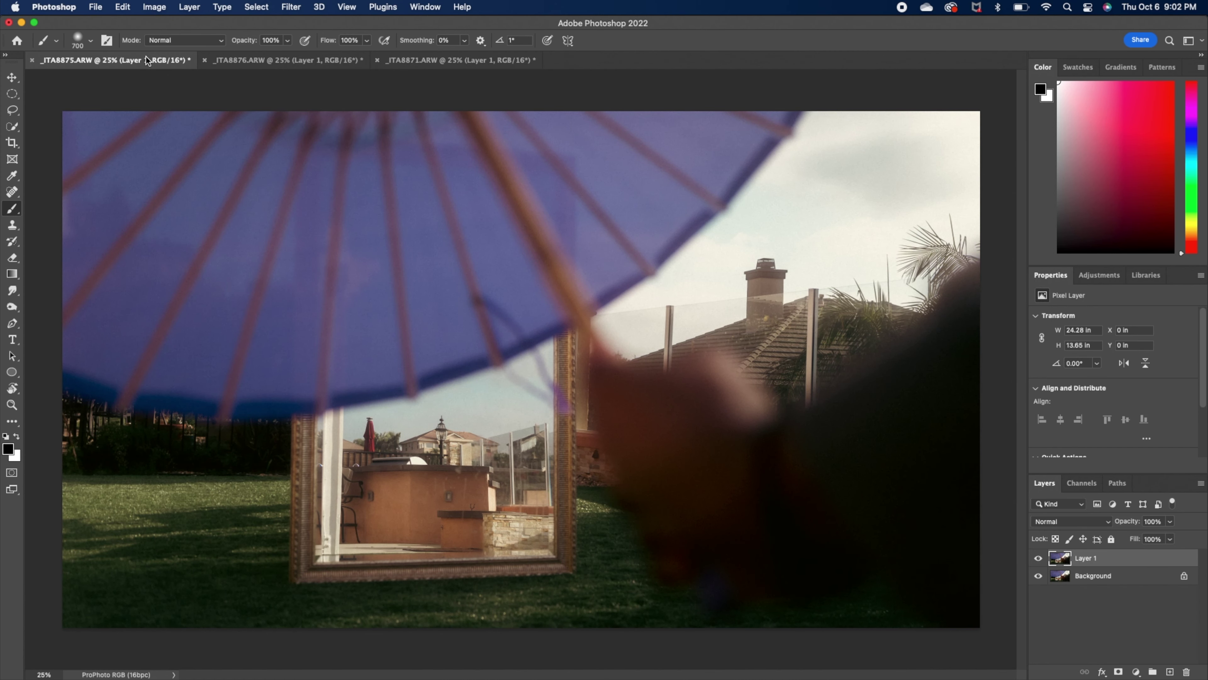
key("super+c")
left_click(440, 61)
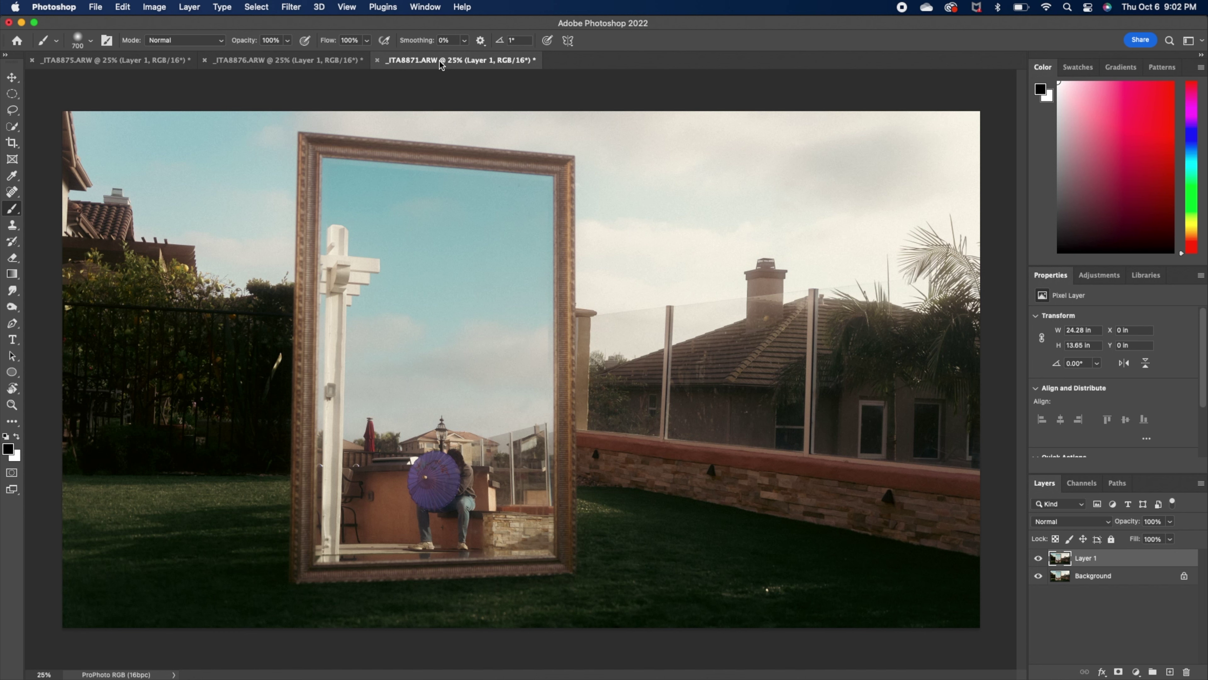
key("super+v")
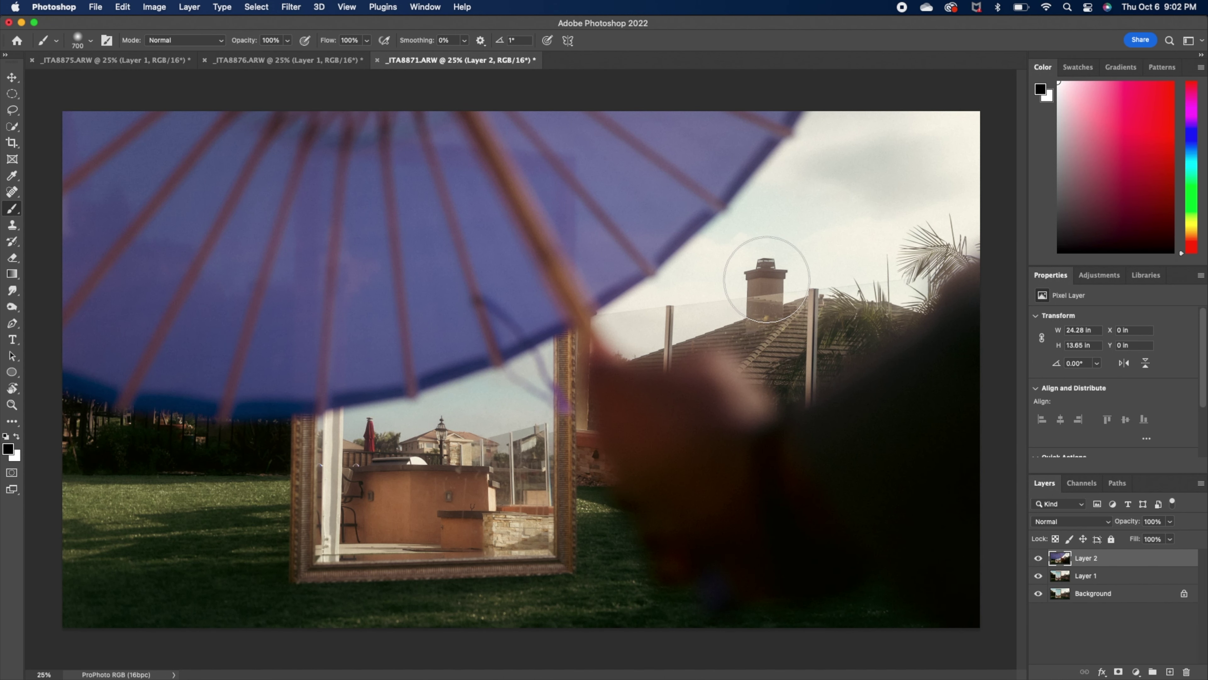
Check what Layer 2 covers by toggling its visibility, and move Layer 1 above it in the layer stack.
left_click(1098, 575)
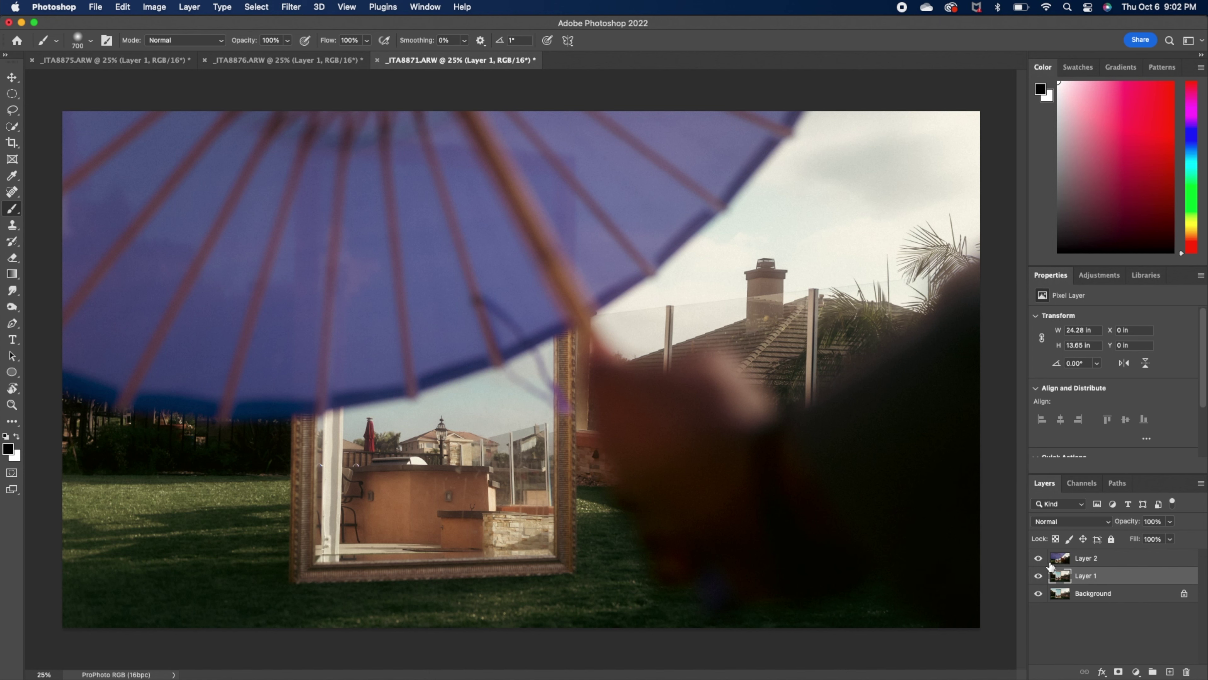
left_click(1037, 558)
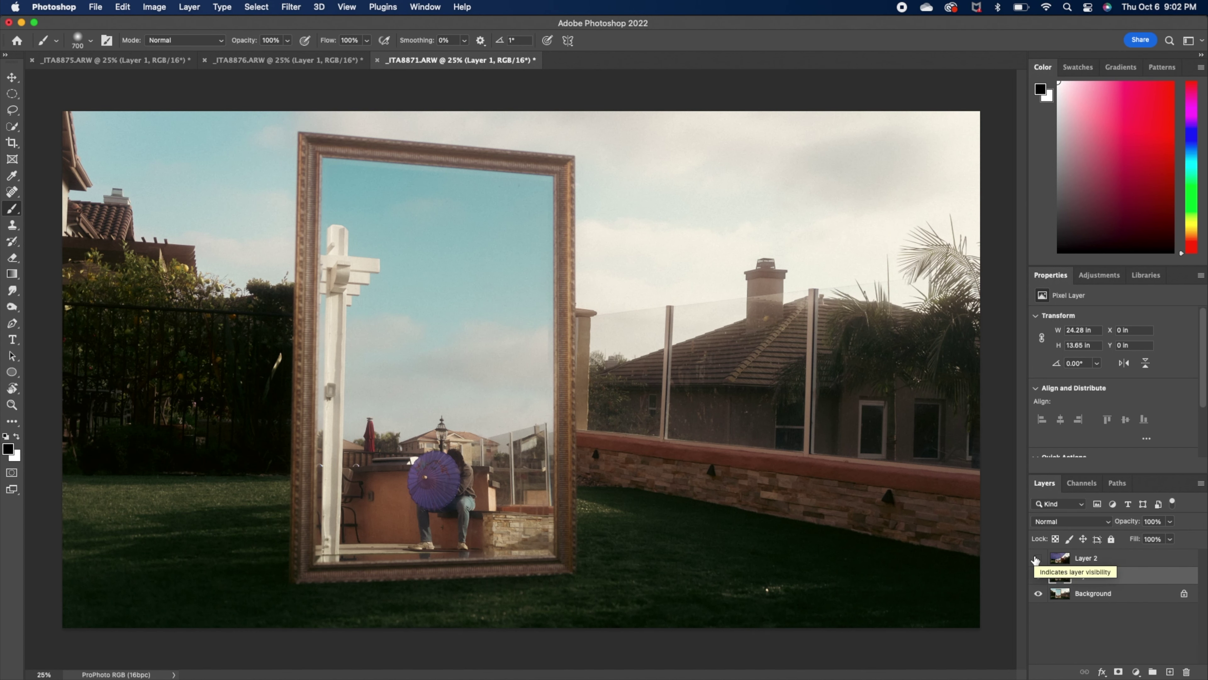
left_click(1037, 559)
left_click_drag(1096, 573, 1098, 558)
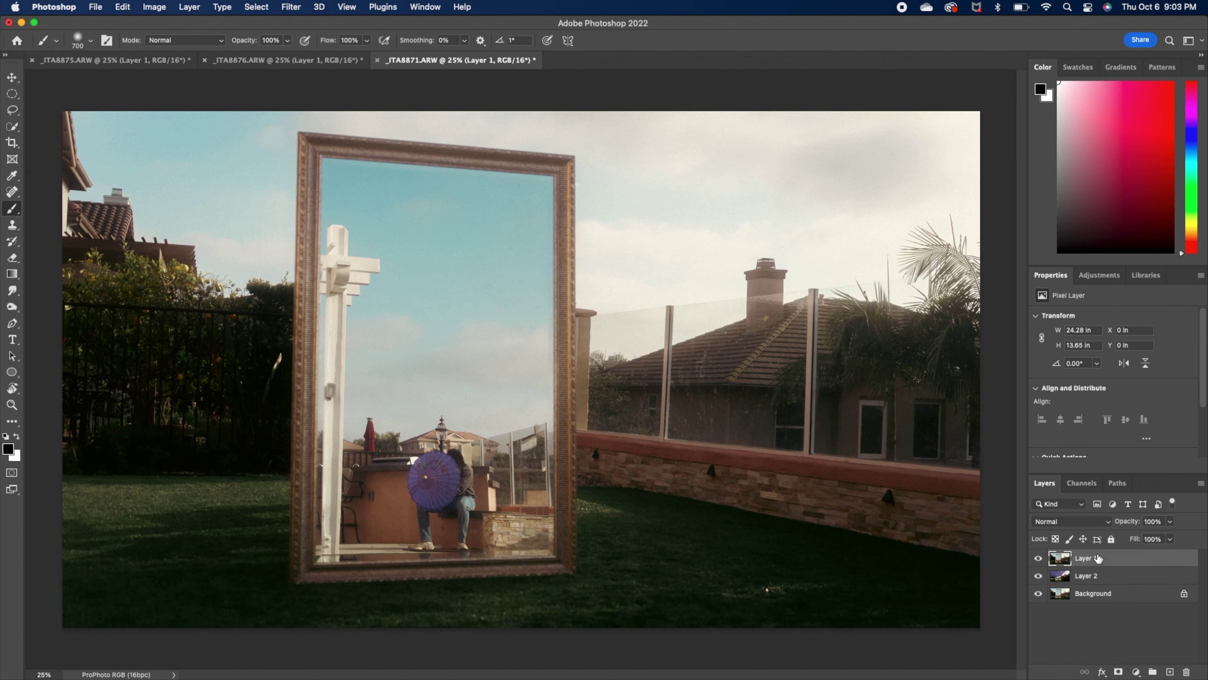
Add a layer mask to Layer 1 and paint it black to reveal the large foreground umbrella, hand and arm from Layer 2.
left_click(1119, 670)
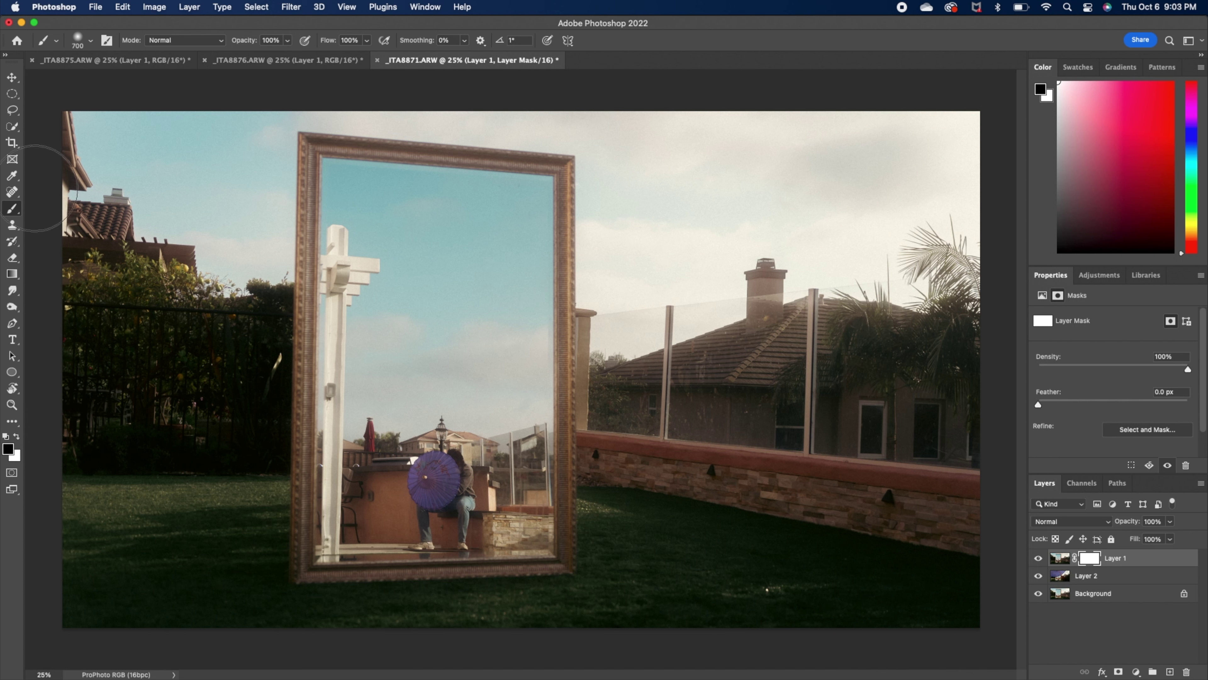
mouse_move(154, 135)
left_mouse_down()
mouse_move(70, 147)
mouse_move(197, 148)
mouse_move(272, 107)
mouse_move(242, 202)
mouse_move(498, 122)
mouse_move(443, 153)
mouse_move(532, 134)
mouse_move(232, 262)
mouse_move(95, 189)
mouse_move(113, 332)
mouse_move(49, 351)
mouse_move(252, 381)
mouse_move(539, 310)
mouse_move(561, 280)
mouse_move(323, 293)
left_mouse_up()
mouse_move(553, 318)
left_mouse_down()
mouse_move(637, 267)
mouse_move(534, 358)
mouse_move(578, 383)
mouse_move(609, 364)
mouse_move(546, 318)
left_mouse_up()
mouse_move(615, 197)
left_mouse_down()
mouse_move(761, 148)
mouse_move(538, 121)
left_mouse_up()
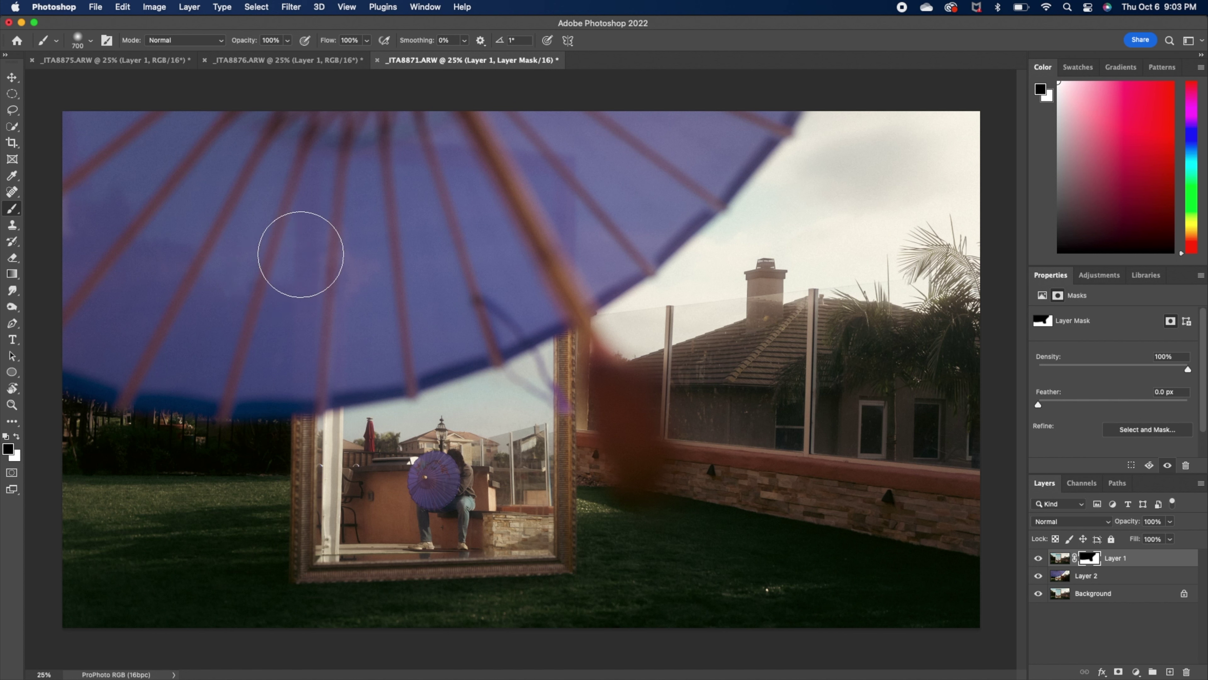
mouse_move(594, 324)
left_mouse_down()
mouse_move(705, 582)
mouse_move(752, 553)
mouse_move(804, 572)
mouse_move(844, 629)
left_mouse_up()
mouse_move(965, 539)
left_mouse_down()
mouse_move(869, 536)
mouse_move(943, 470)
mouse_move(968, 515)
mouse_move(783, 474)
mouse_move(810, 439)
mouse_move(877, 421)
mouse_move(924, 382)
mouse_move(837, 443)
mouse_move(1005, 324)
mouse_move(969, 295)
mouse_move(889, 363)
mouse_move(987, 242)
mouse_move(841, 424)
mouse_move(755, 453)
mouse_move(712, 498)
mouse_move(673, 367)
mouse_move(725, 509)
mouse_move(644, 375)
mouse_move(648, 244)
mouse_move(760, 502)
left_mouse_up()
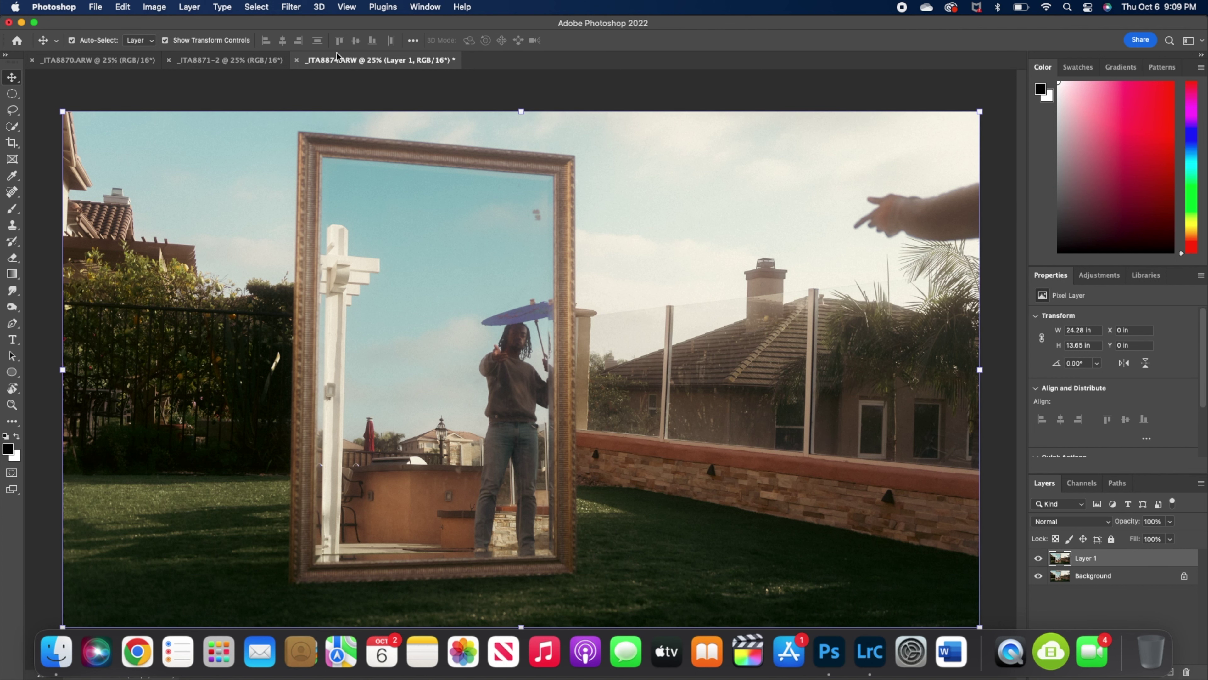
Paste the _ITA8874.ARW and _ITA8870.ARW photos into _ITA8871-2 as separate layers, duplicating the _ITA8870.ARW background before copying it.
left_click(264, 58)
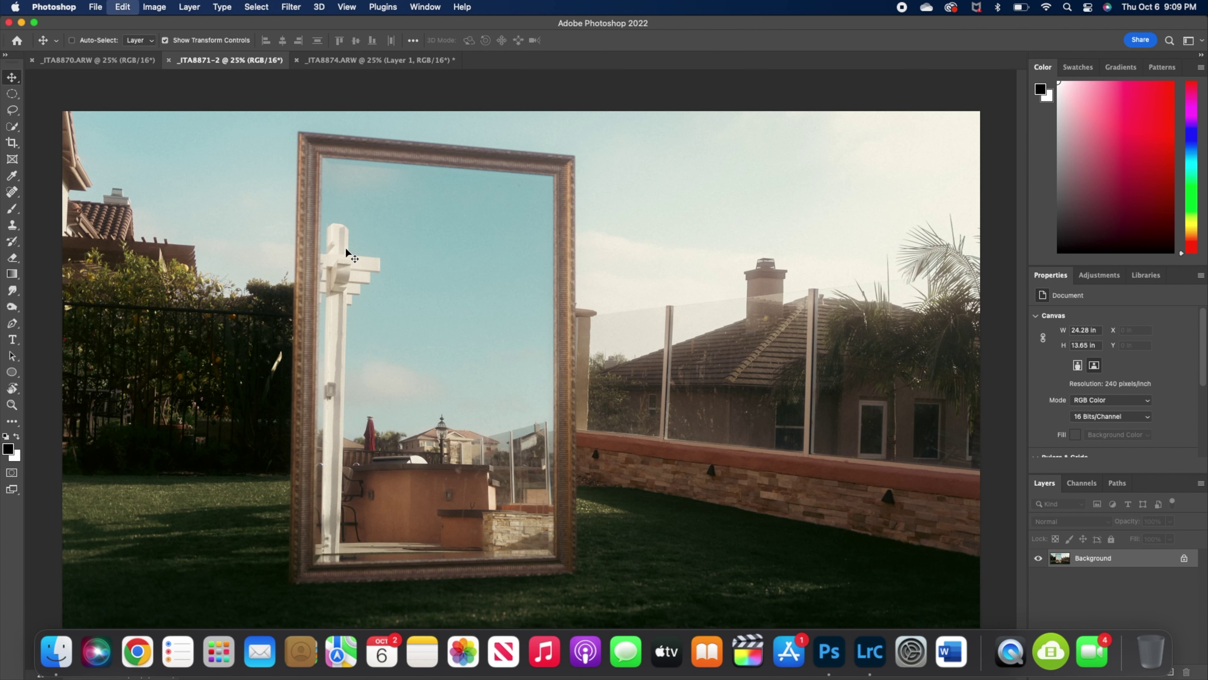
left_click(108, 61)
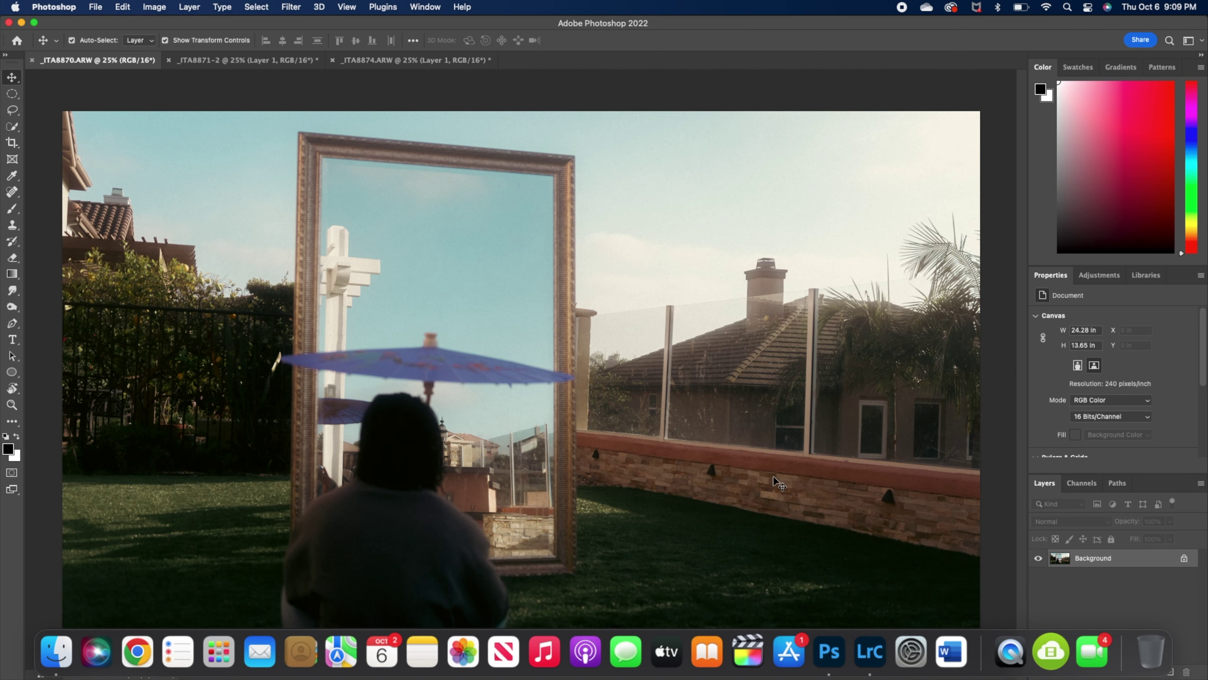
key("super+j")
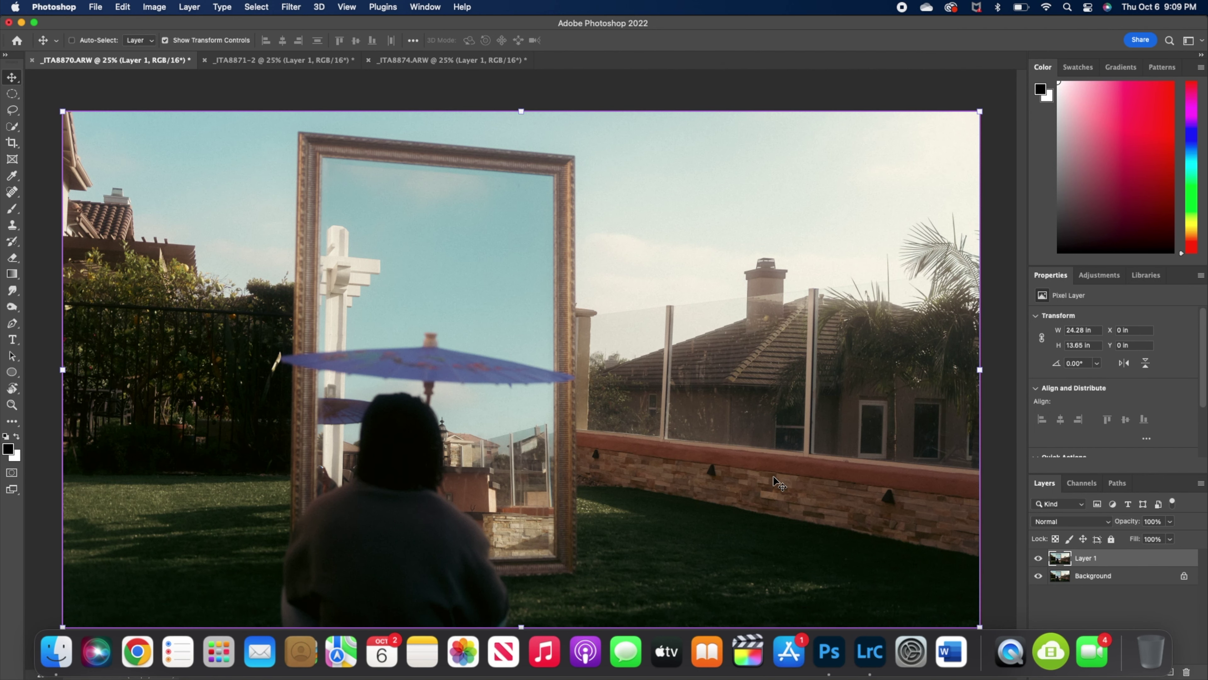
left_click(318, 58)
key("super+v")
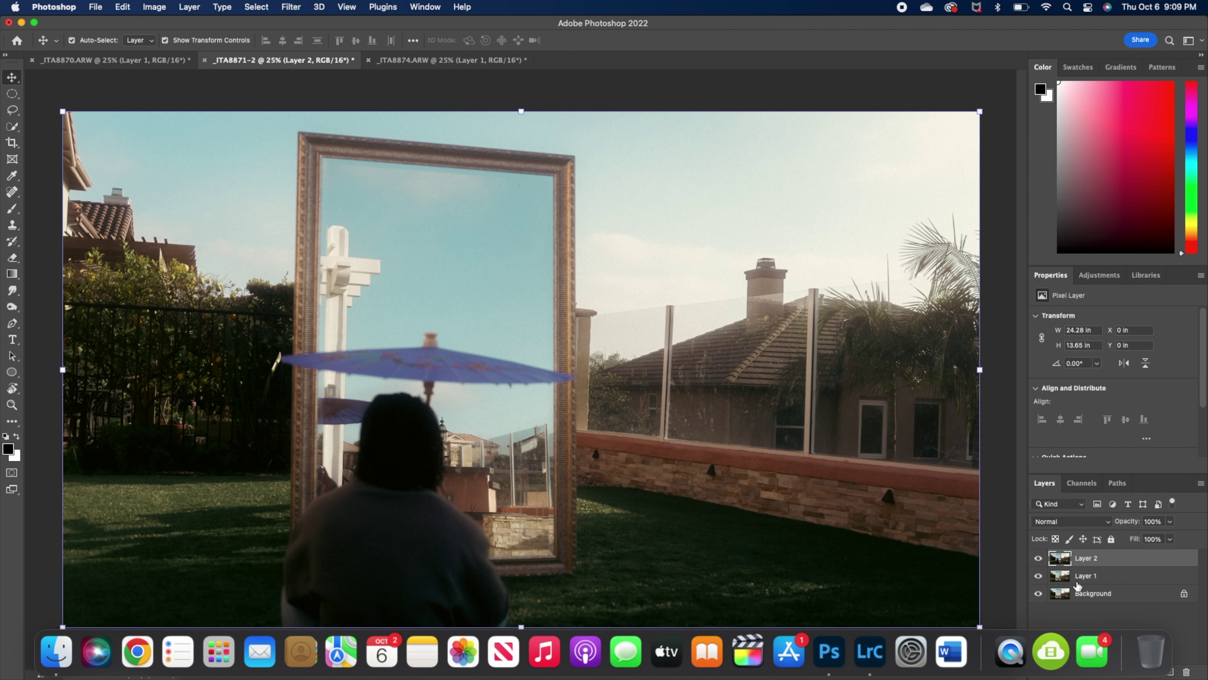
Activate the Brush tool and move Layer 1, with the man standing in the mirror, above Layer 2.
key("b")
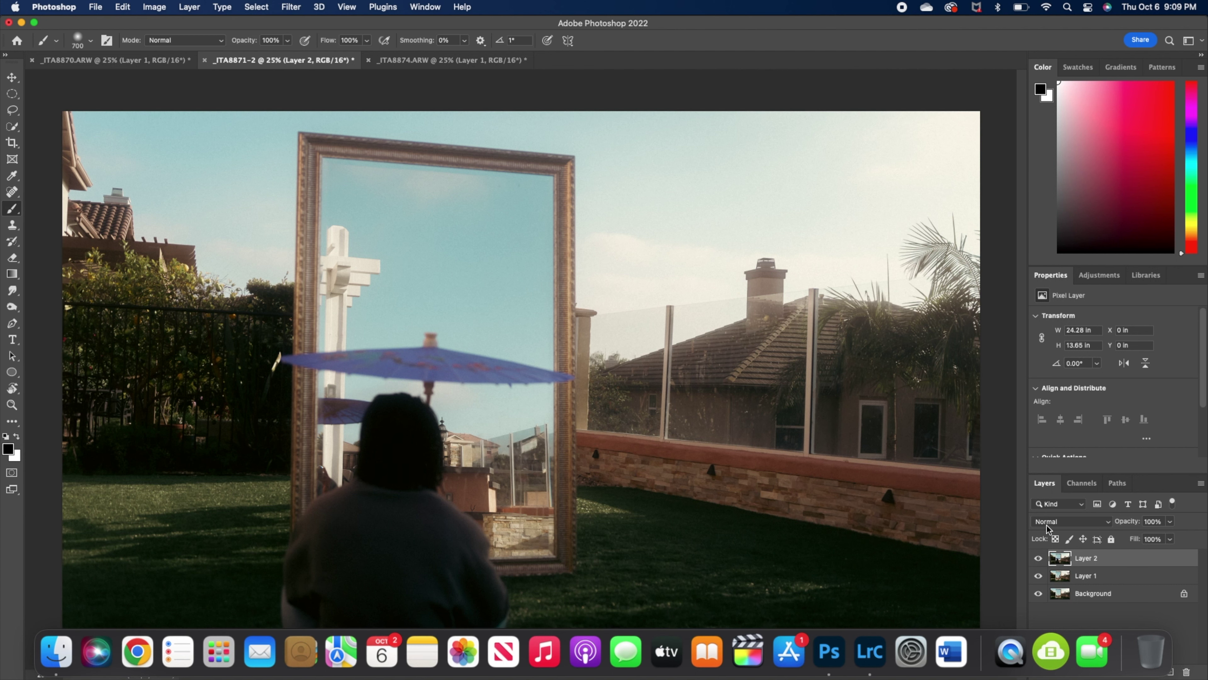
left_click(1078, 577)
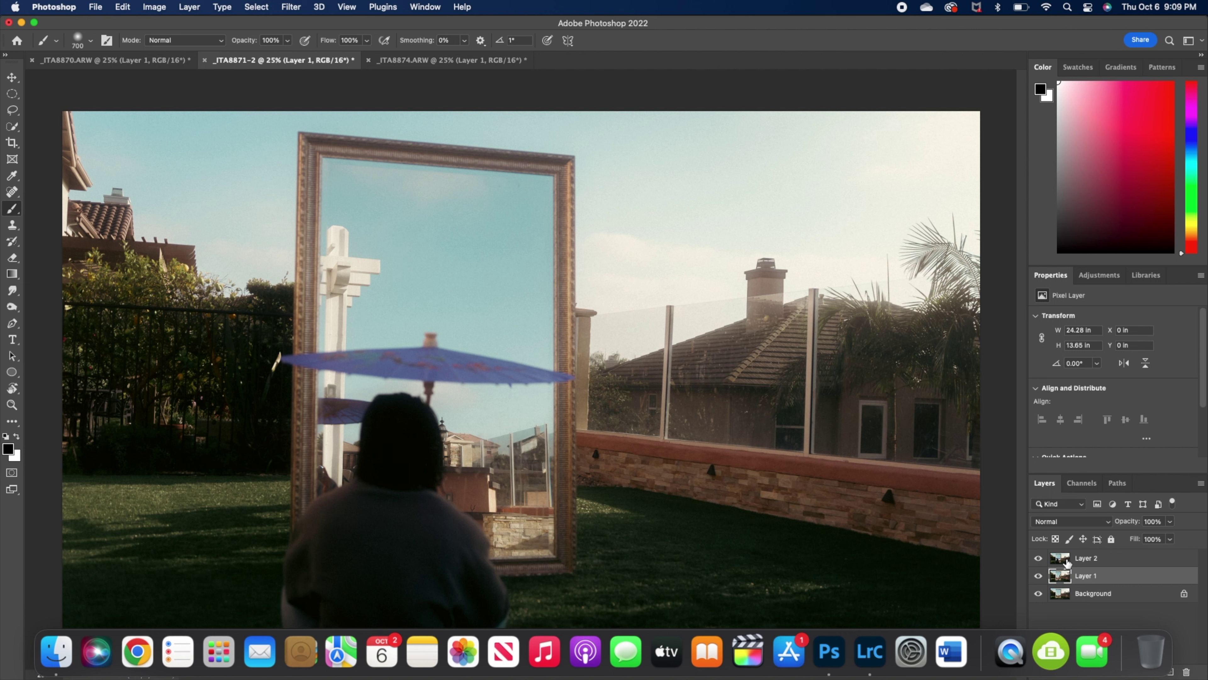
left_click(1068, 563)
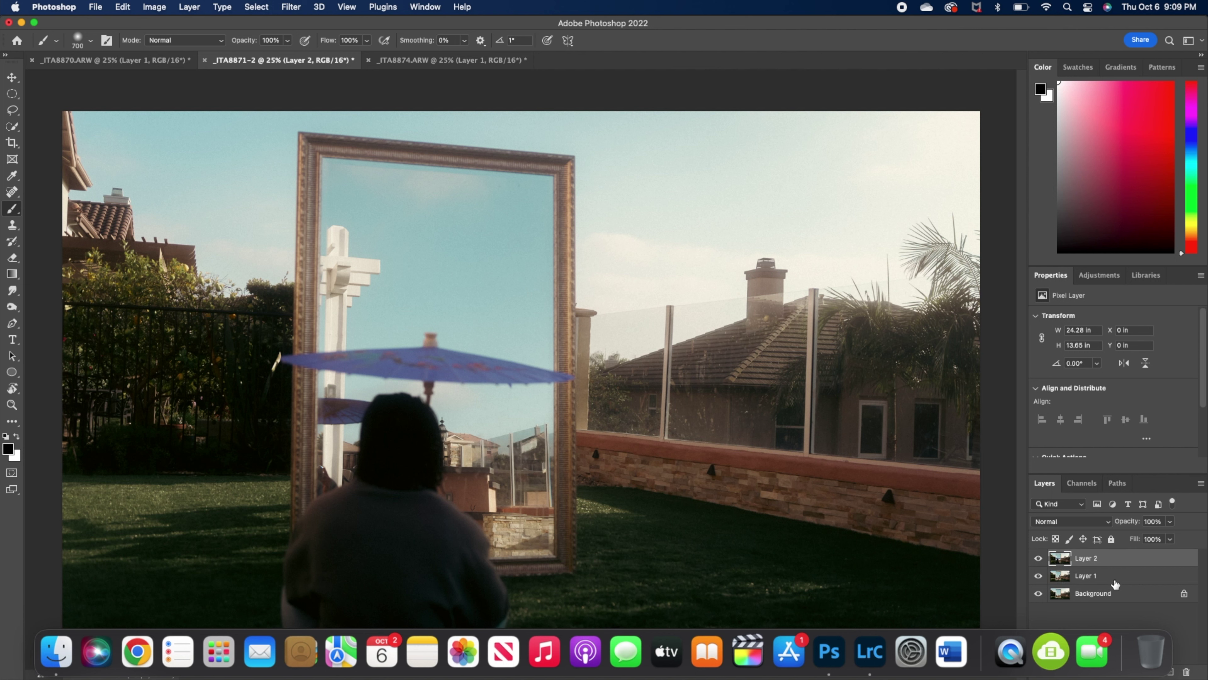
left_click(1060, 576)
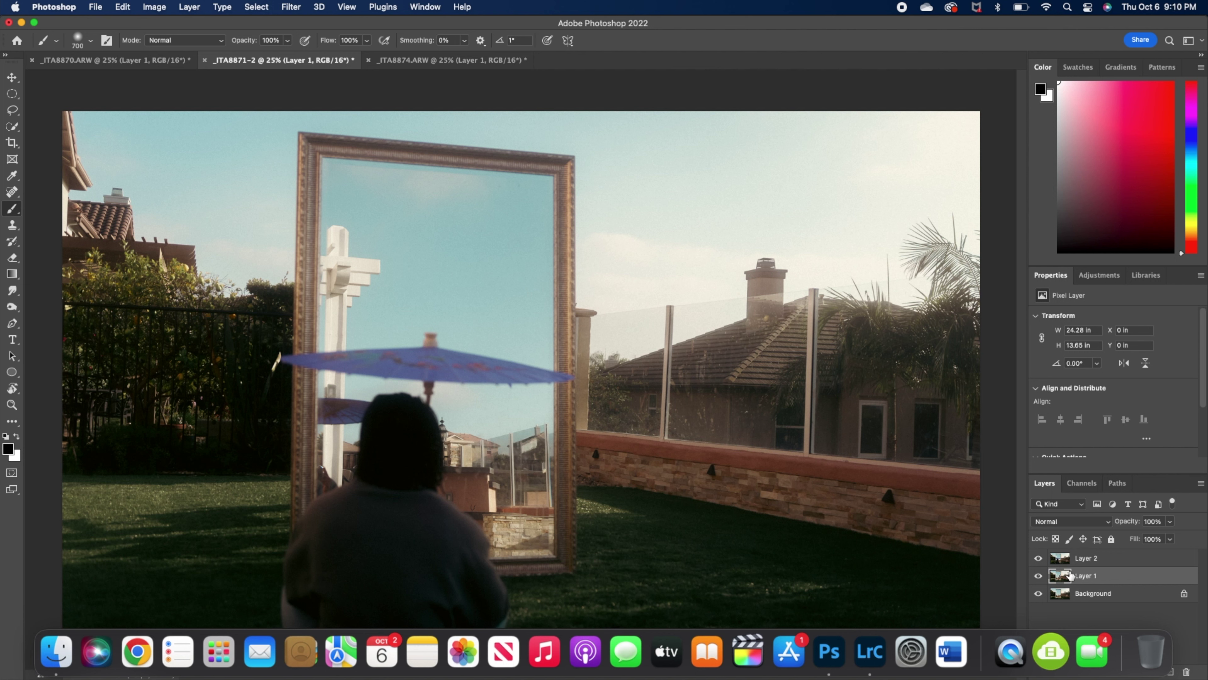
left_click_drag(1080, 578, 1080, 557)
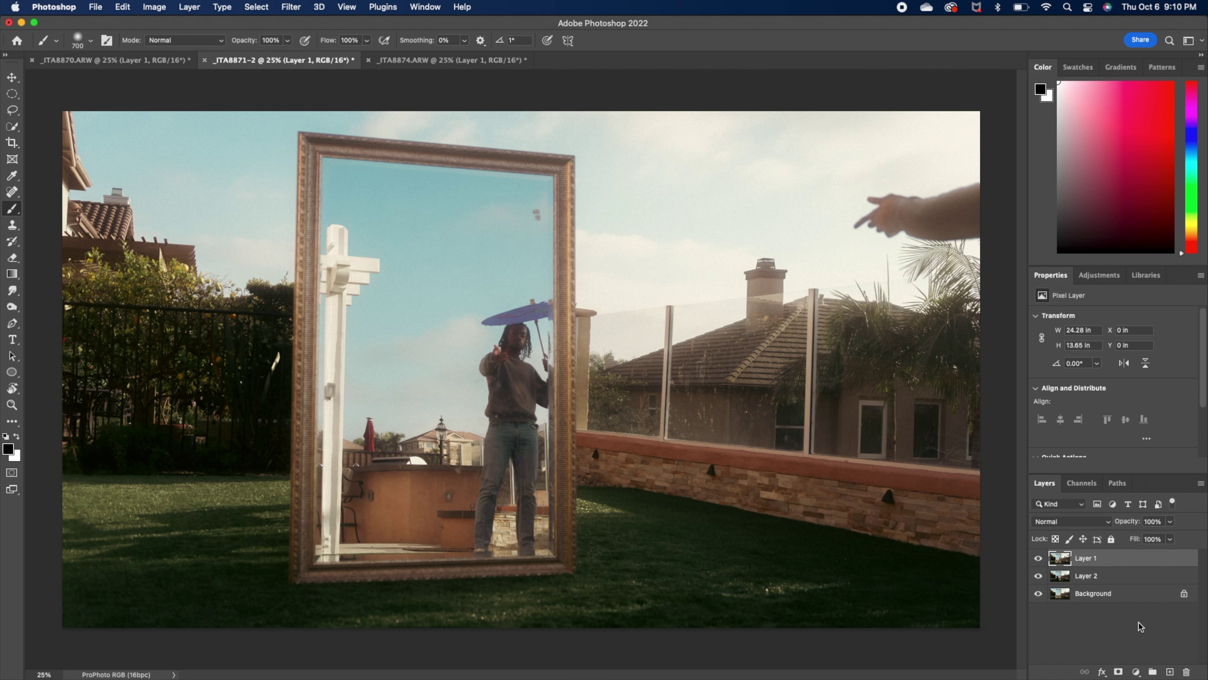
Mask Layer 1 to hide the outstretched arm in the sky and reveal the seated figure with the umbrella, reducing the brush size to 200.
left_click(1118, 671)
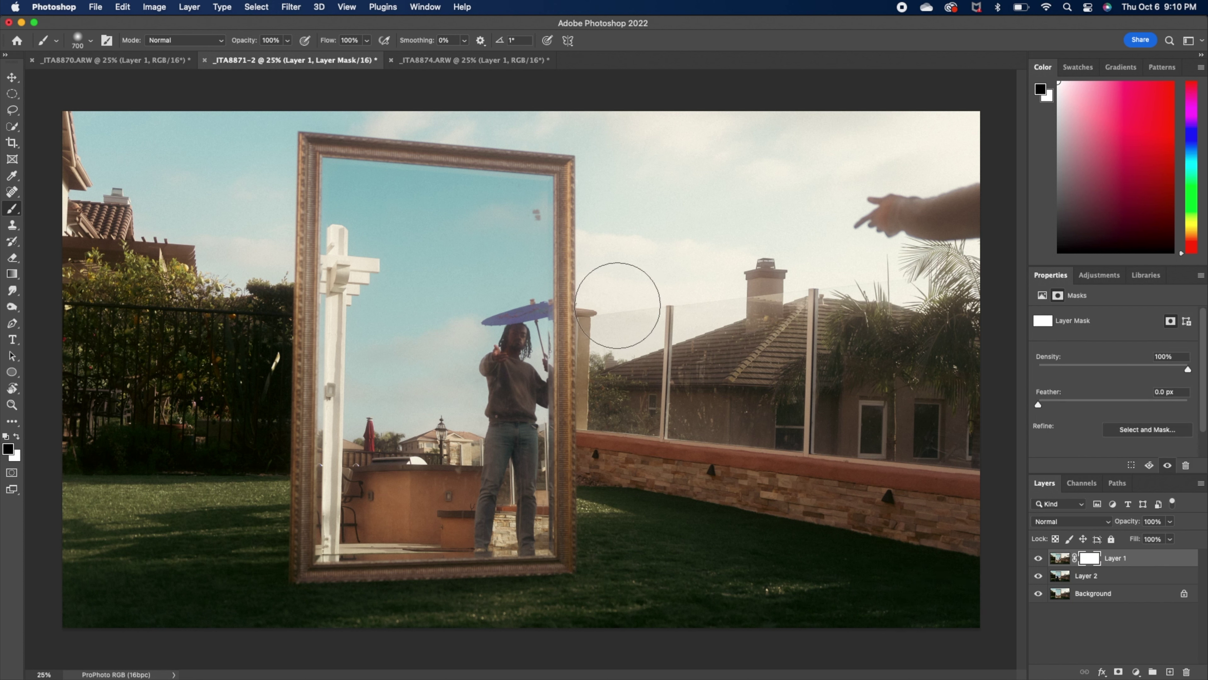
mouse_move(918, 202)
left_mouse_down()
mouse_move(885, 225)
mouse_move(925, 177)
mouse_move(919, 195)
mouse_move(1027, 229)
left_mouse_up()
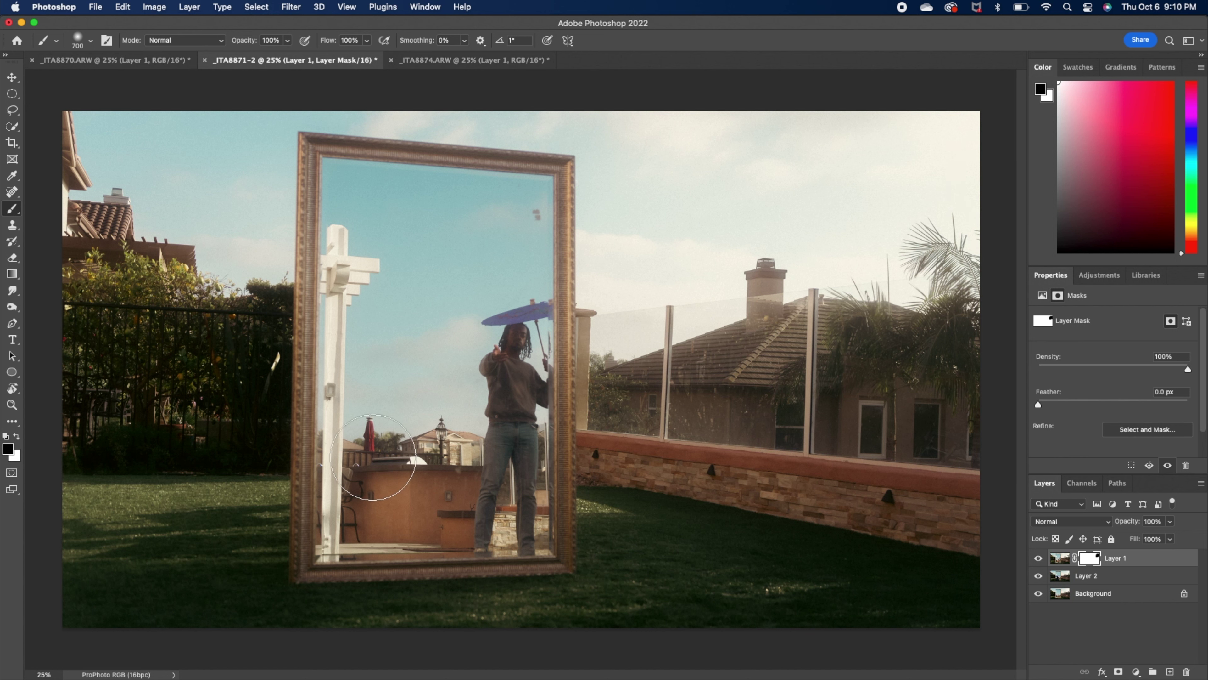
left_click_drag(366, 418, 400, 421)
mouse_move(358, 481)
left_mouse_down()
mouse_move(332, 525)
mouse_move(380, 409)
mouse_move(347, 338)
mouse_move(281, 341)
mouse_move(427, 359)
mouse_move(391, 459)
mouse_move(550, 637)
mouse_move(443, 529)
left_mouse_up()
key("super+z")
key("bracketleft")
key("bracketleft")
key("bracketleft")
key("bracketleft")
key("bracketleft")
mouse_move(351, 559)
left_mouse_down()
mouse_move(315, 516)
mouse_move(272, 583)
mouse_move(366, 623)
mouse_move(410, 622)
mouse_move(394, 461)
mouse_move(416, 412)
mouse_move(447, 459)
mouse_move(446, 500)
mouse_move(405, 554)
mouse_move(436, 620)
mouse_move(487, 625)
mouse_move(488, 652)
mouse_move(463, 535)
mouse_move(483, 592)
mouse_move(449, 523)
mouse_move(461, 630)
mouse_move(496, 610)
mouse_move(458, 534)
mouse_move(481, 552)
mouse_move(500, 592)
left_mouse_up()
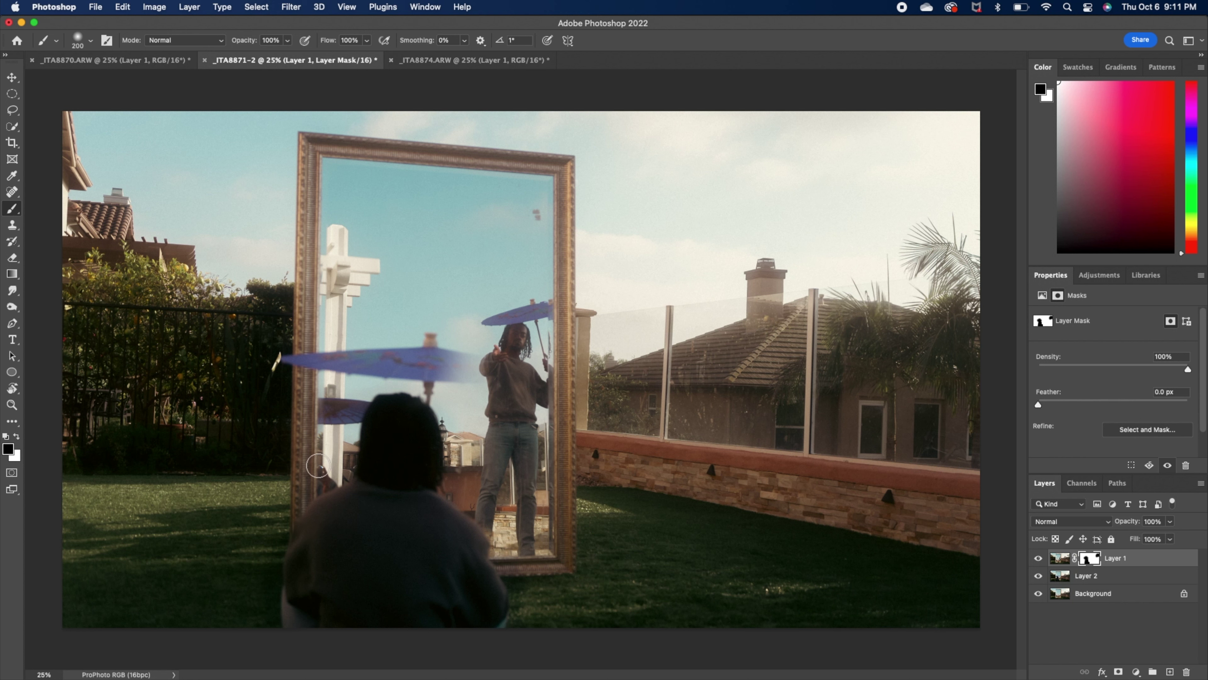
Add a layer mask to Layer 2 and paint out the small umbrella reflection behind the seated figure's head.
left_click(1085, 577)
left_click(1118, 671)
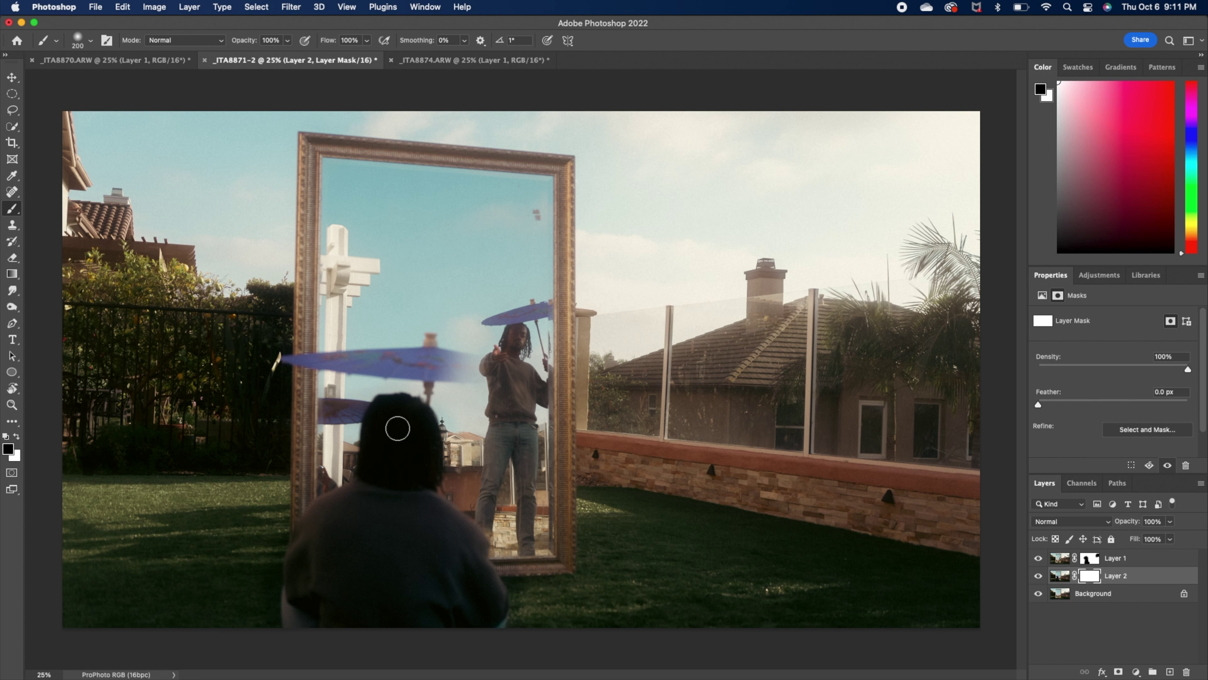
left_click_drag(331, 410, 322, 404)
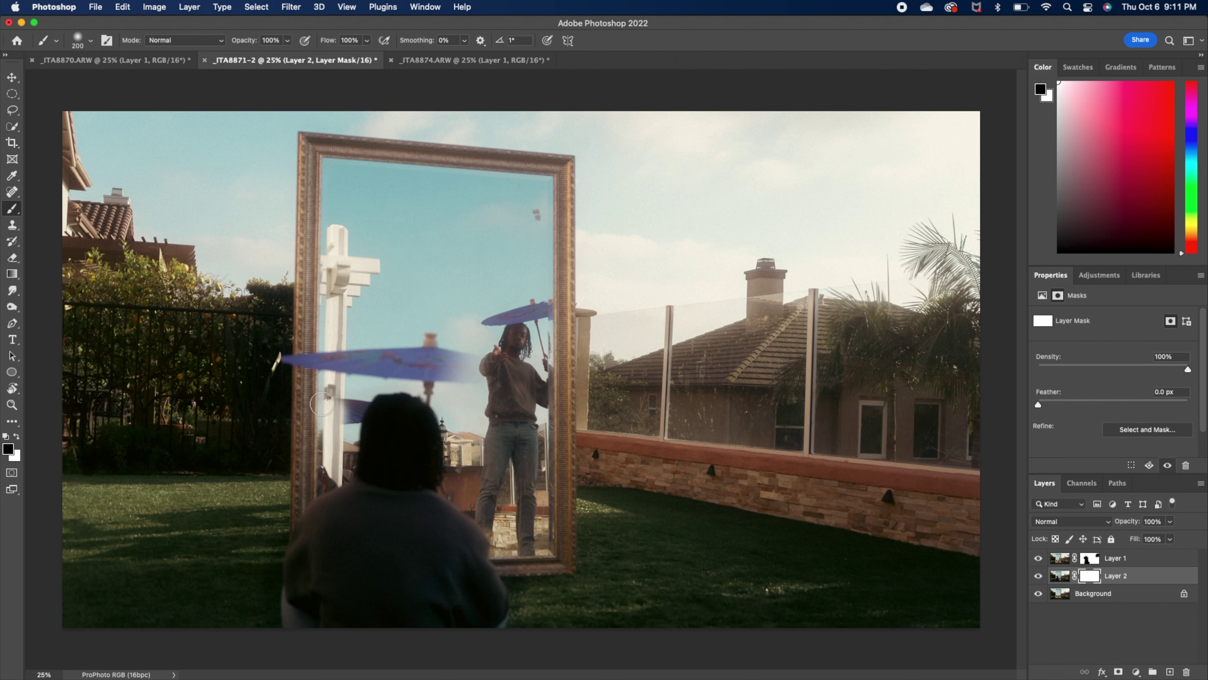
scroll(312, 423, "up", 5)
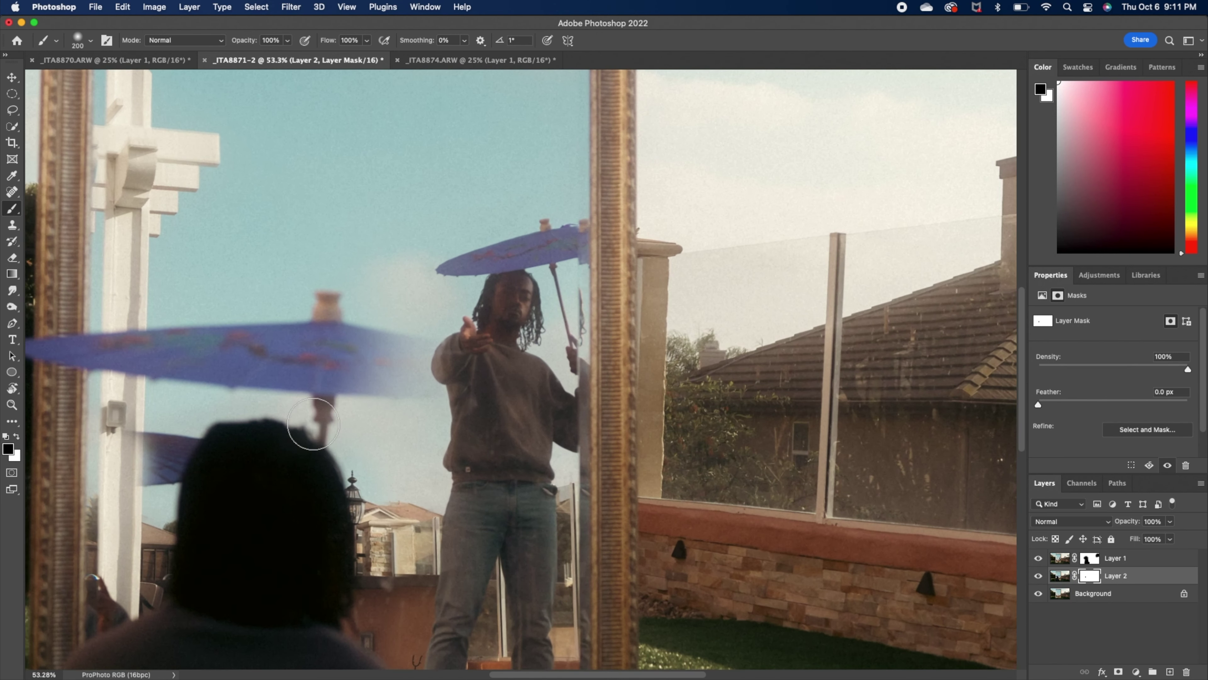
mouse_move(277, 438)
left_mouse_down()
mouse_move(455, 421)
mouse_move(550, 361)
left_mouse_up()
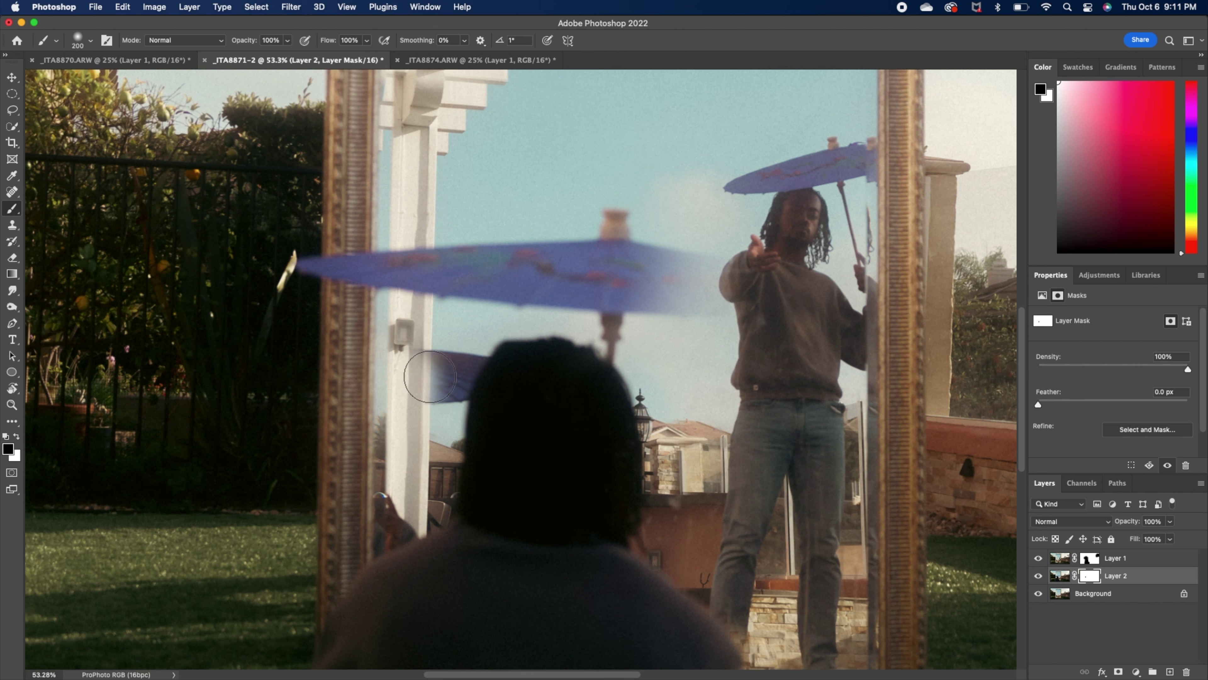
mouse_move(464, 378)
left_mouse_down()
mouse_move(436, 356)
mouse_move(427, 389)
left_mouse_up()
Reduce the brush size to 100 and mask out the dark reflection at the base of the white post on Layer 2.
scroll(428, 404, "up", 3)
left_click_drag(315, 535, 407, 397)
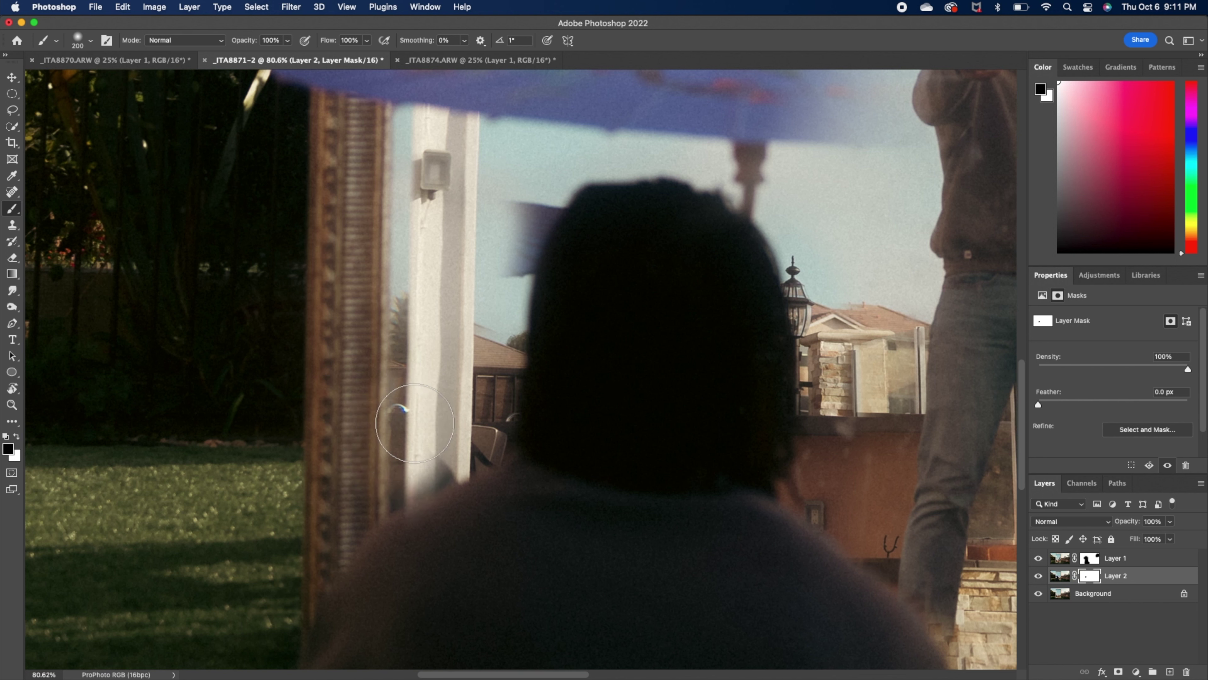
key("bracketleft")
key("bracketleft")
key("bracketleft")
key("bracketleft")
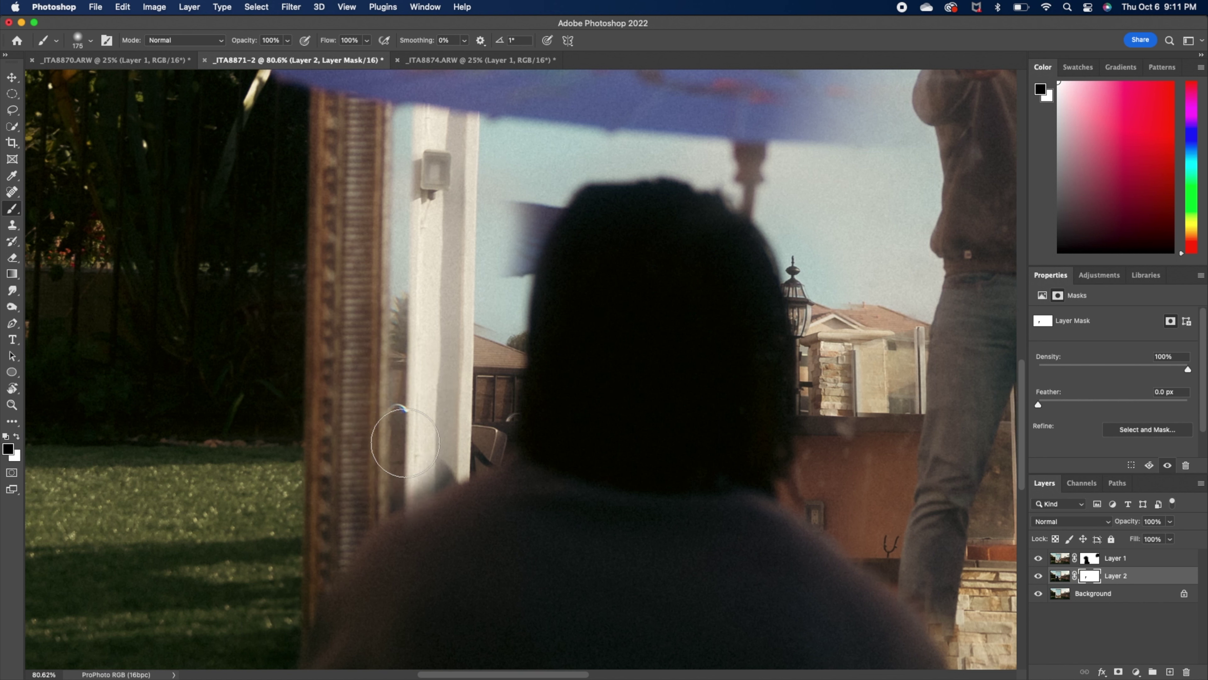
mouse_move(438, 453)
left_mouse_down()
mouse_move(418, 490)
mouse_move(423, 467)
mouse_move(447, 452)
mouse_move(413, 454)
left_mouse_up()
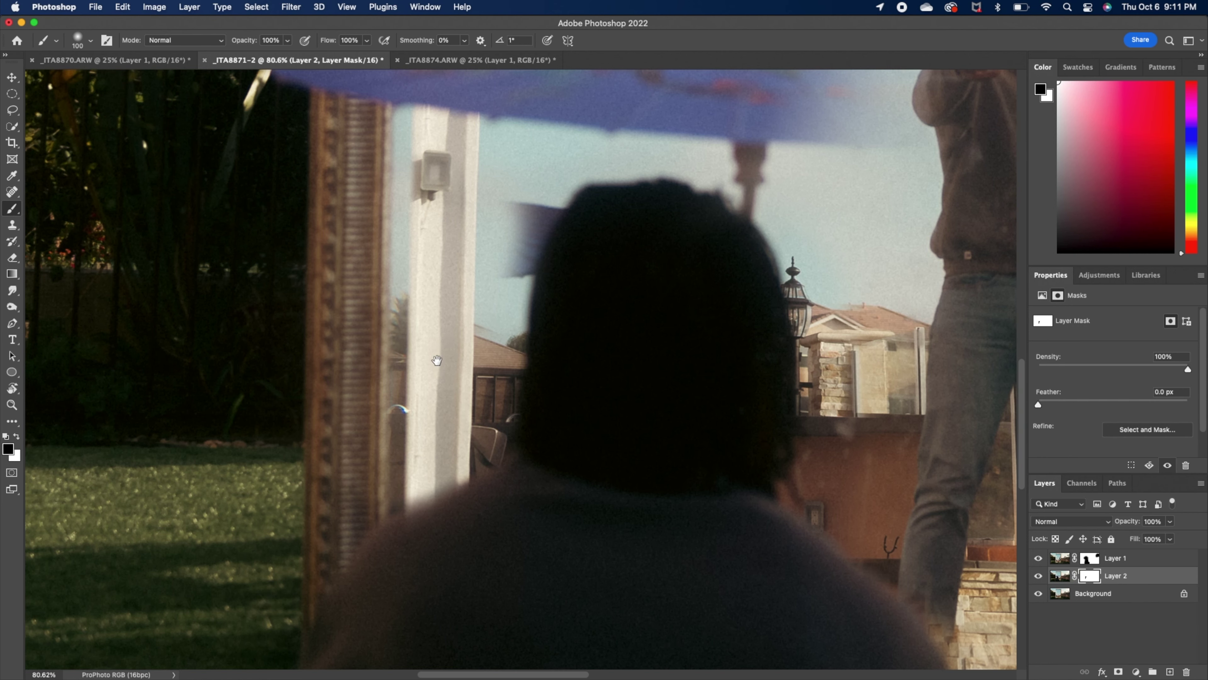
Reduce the brush size to 45 and mask out the remaining piece of reflected umbrella along the seated figure's hair on Layer 2.
scroll(428, 371, "up", 10)
scroll(428, 371, "right", 4)
mouse_move(441, 394)
left_mouse_down()
mouse_move(432, 426)
mouse_move(439, 410)
left_mouse_up()
key("bracketleft")
key("bracketleft")
key("bracketleft")
key("bracketleft")
key("bracketleft")
key("bracketleft")
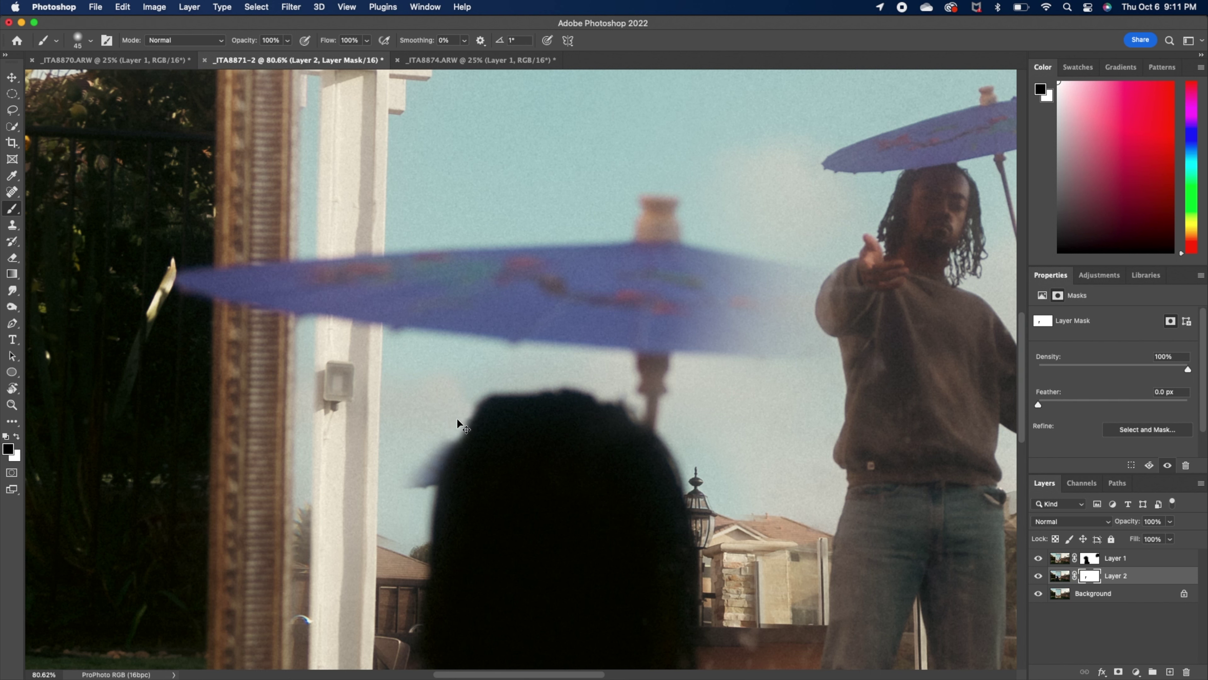
left_click(457, 420)
mouse_move(445, 426)
left_mouse_down()
mouse_move(392, 514)
mouse_move(427, 467)
mouse_move(410, 510)
left_mouse_up()
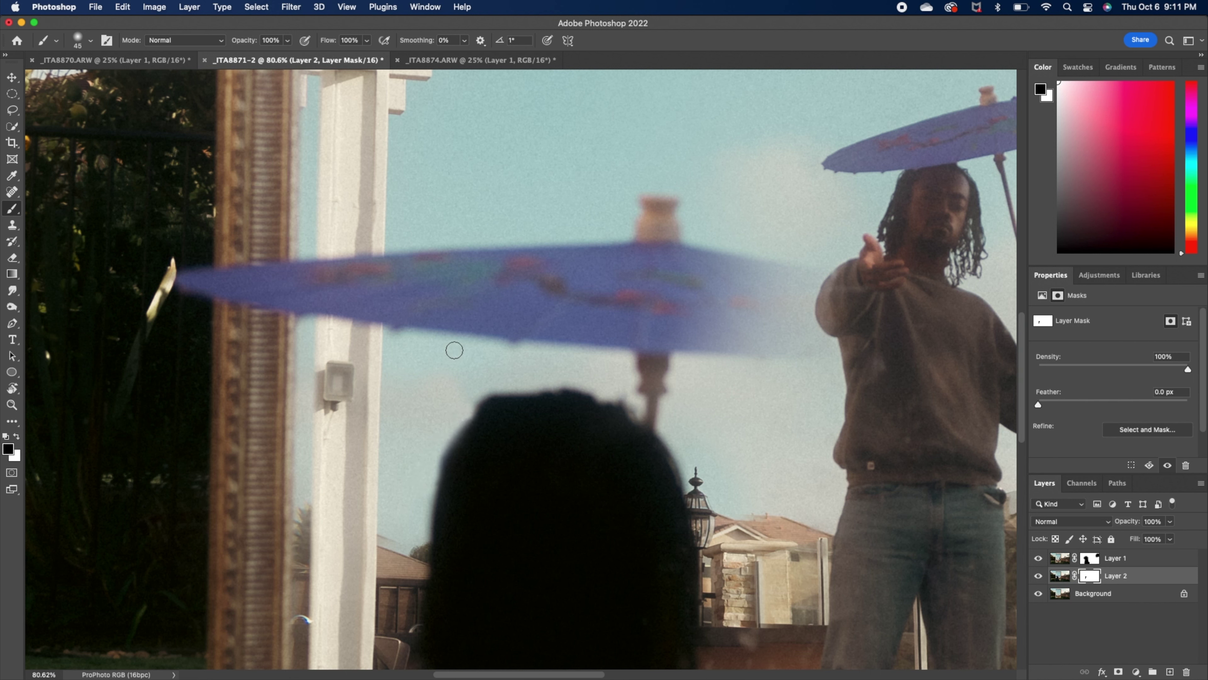
Paint on Layer 1's mask to extend the foreground umbrella over the standing man, undo the last stroke, and set the brush size to 40.
left_click(1086, 559)
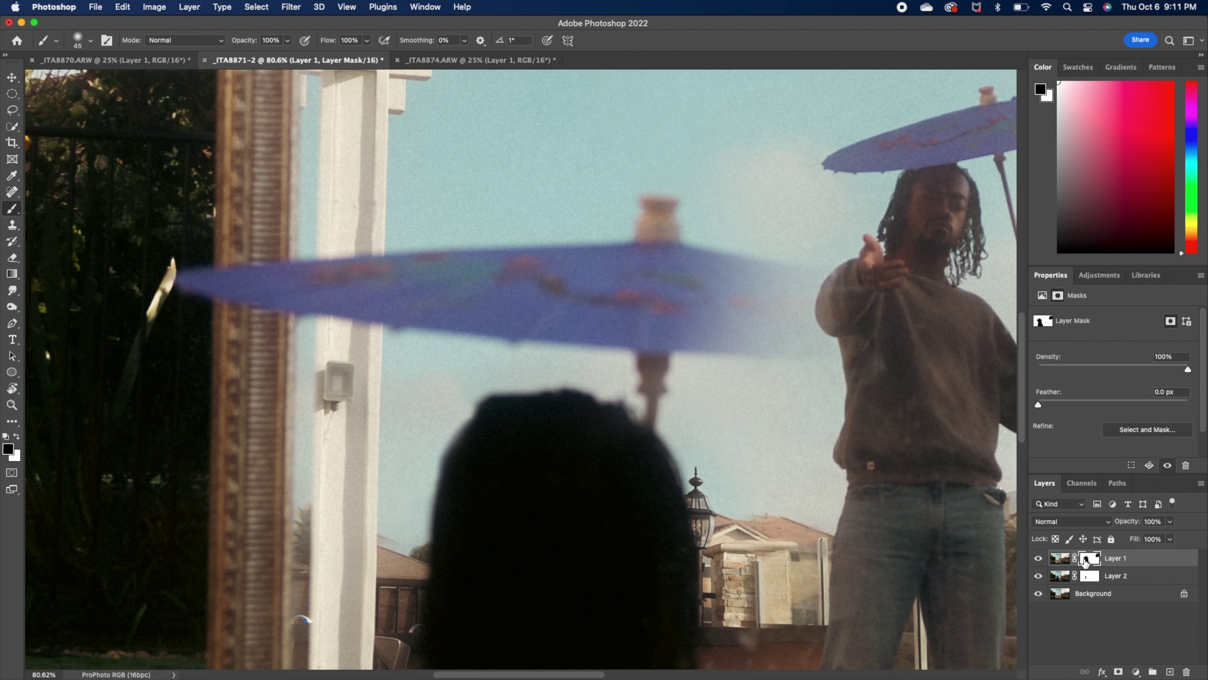
scroll(452, 432, "right", 10)
scroll(444, 381, "left", 6)
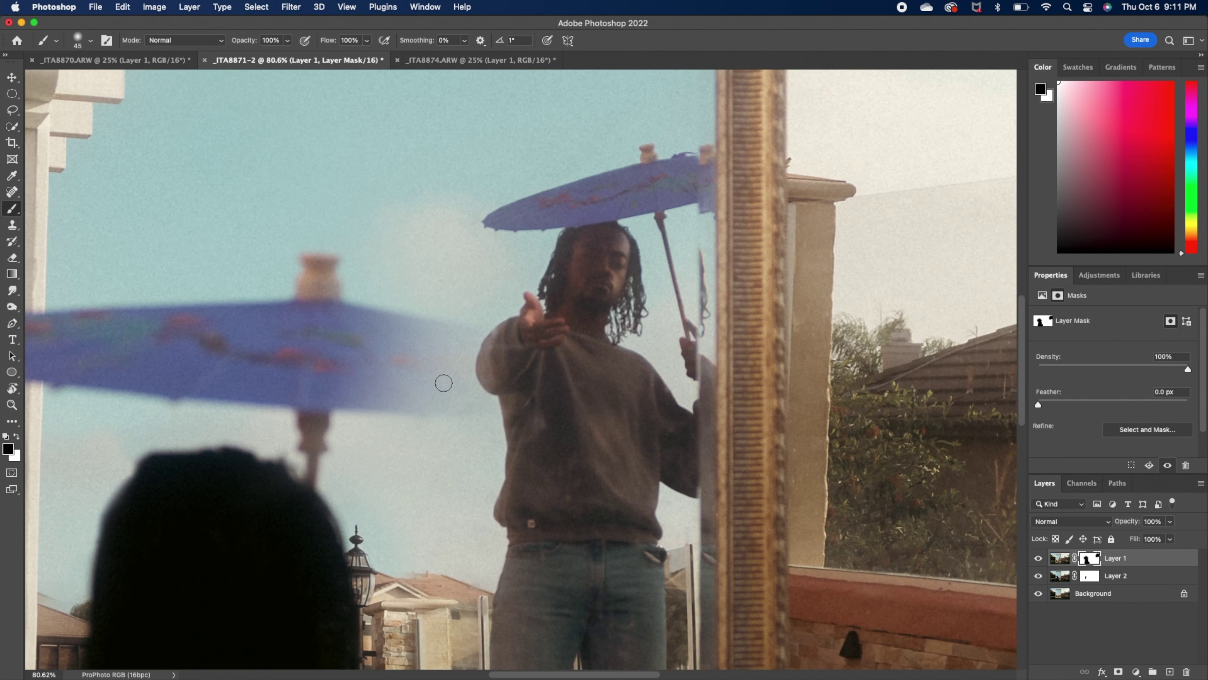
key("bracketright")
key("bracketright")
mouse_move(424, 394)
left_mouse_down()
mouse_move(347, 366)
mouse_move(428, 328)
mouse_move(480, 333)
mouse_move(520, 342)
mouse_move(429, 381)
mouse_move(476, 404)
mouse_move(547, 396)
mouse_move(532, 350)
mouse_move(480, 329)
mouse_move(577, 353)
mouse_move(547, 359)
mouse_move(521, 386)
mouse_move(590, 403)
mouse_move(614, 384)
mouse_move(573, 354)
mouse_move(639, 386)
mouse_move(681, 381)
mouse_move(690, 393)
mouse_move(572, 403)
left_mouse_up()
key("bracketleft")
key("bracketleft")
key("super+z")
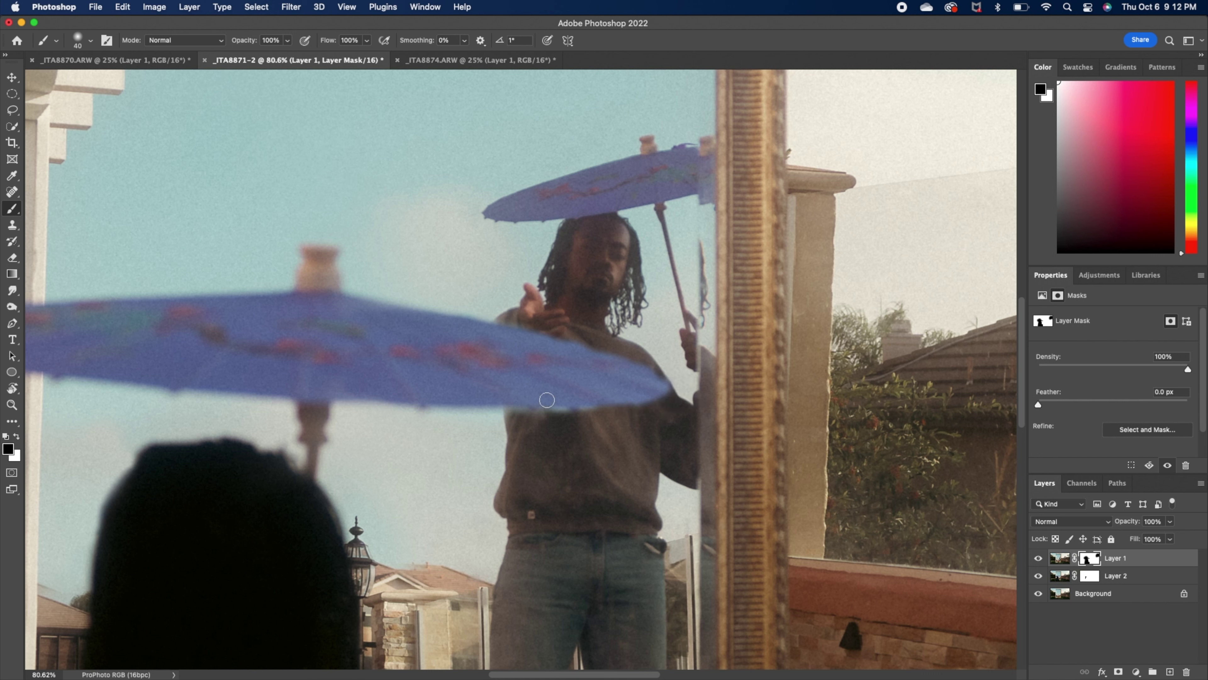
Reveal the umbrella's tip over the mirror frame on Layer 1's mask and refine the umbrella's upper and lower edges.
mouse_move(583, 399)
left_mouse_down()
mouse_move(681, 393)
mouse_move(656, 371)
mouse_move(549, 346)
left_mouse_up()
mouse_move(630, 384)
left_mouse_down()
mouse_move(741, 394)
mouse_move(776, 383)
mouse_move(630, 368)
mouse_move(680, 371)
mouse_move(569, 345)
left_mouse_up()
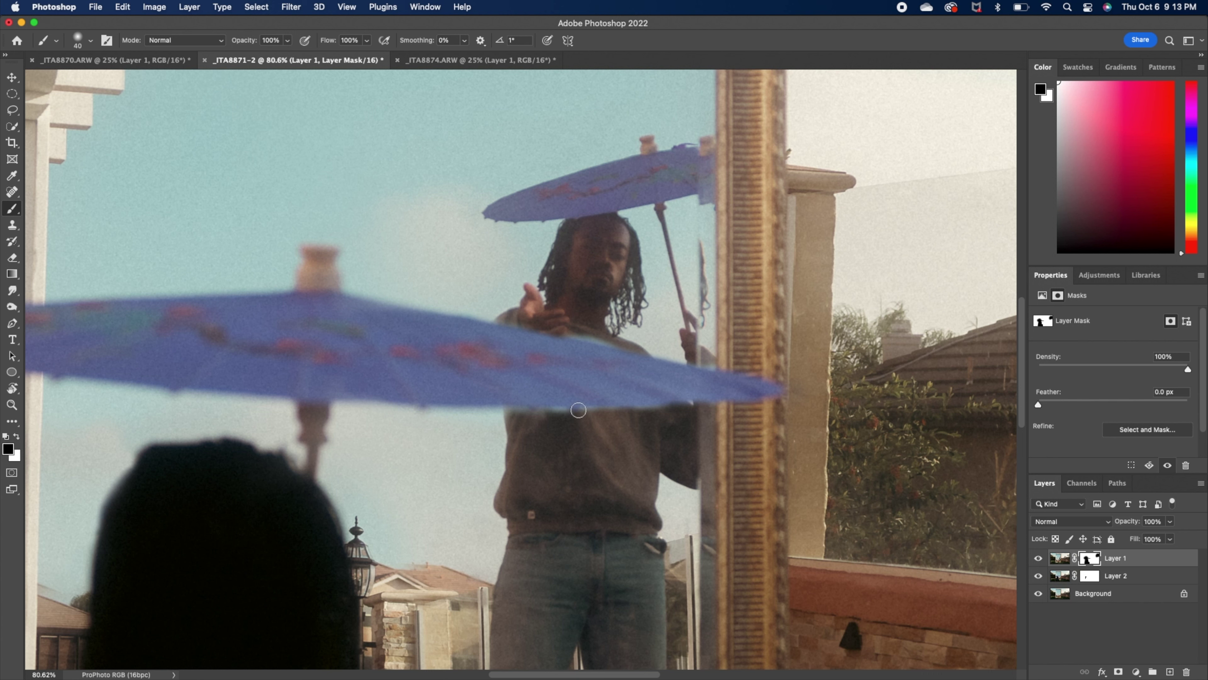
left_click_drag(576, 402, 716, 397)
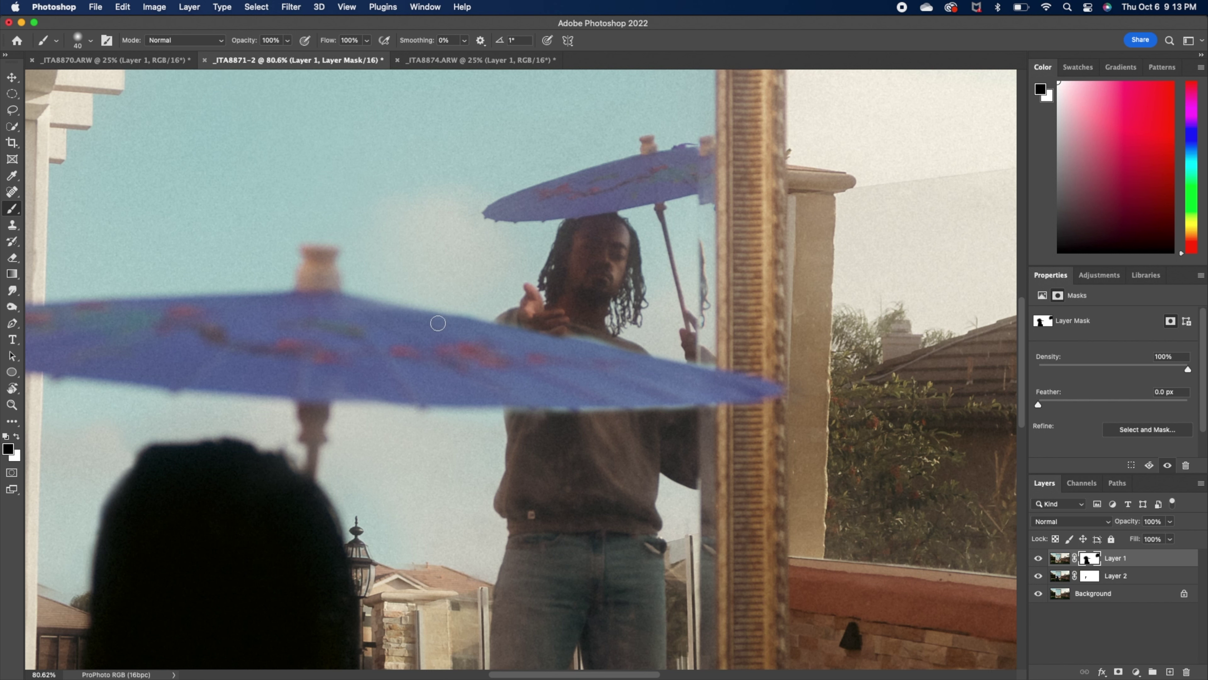
left_click_drag(450, 317, 363, 301)
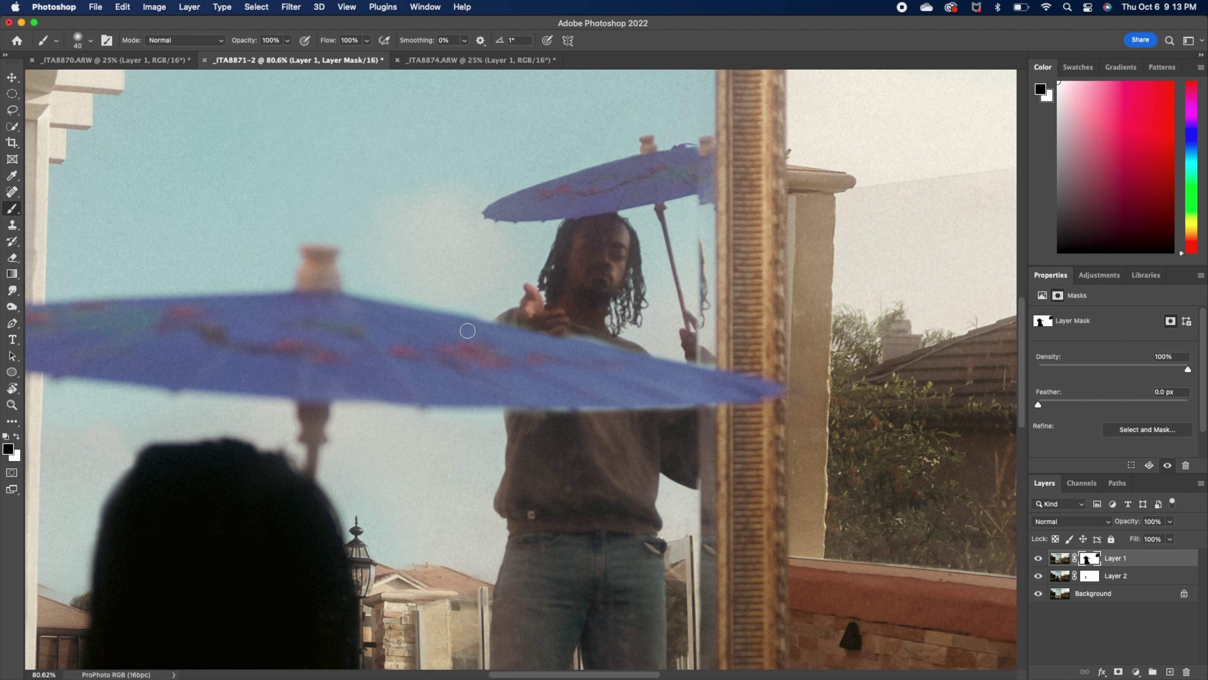
left_click_drag(501, 328, 545, 339)
Switch the foreground color to white for restoring areas on Layer 1's mask.
left_click(17, 437)
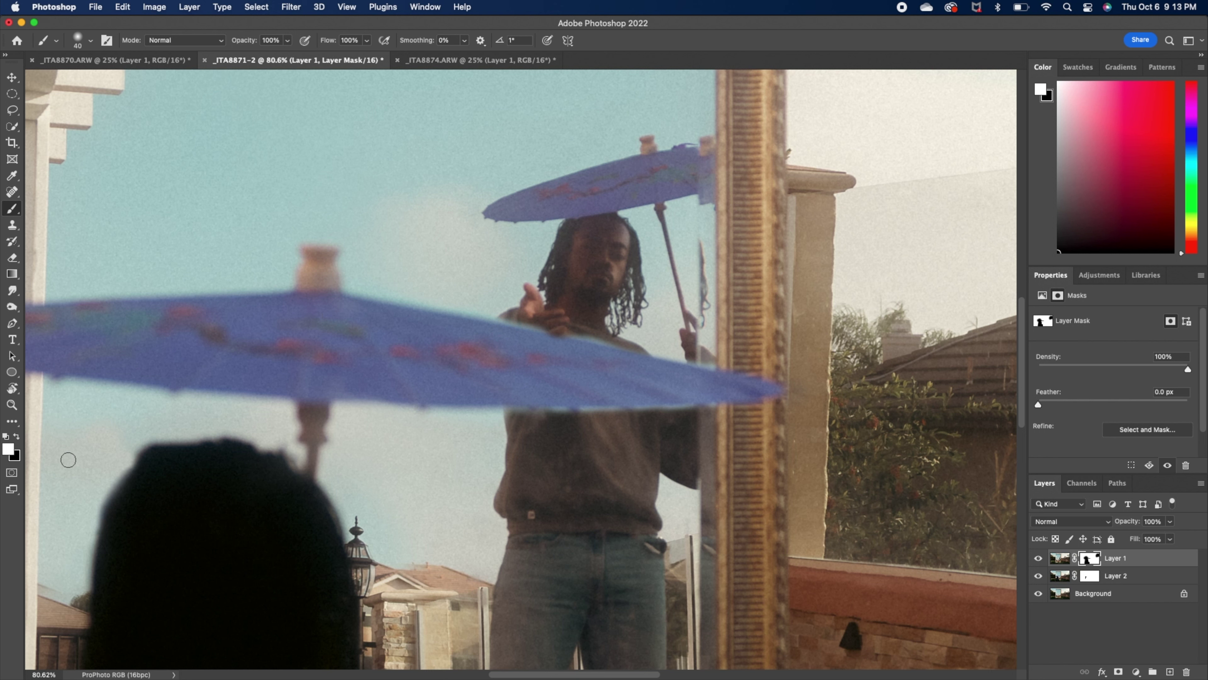